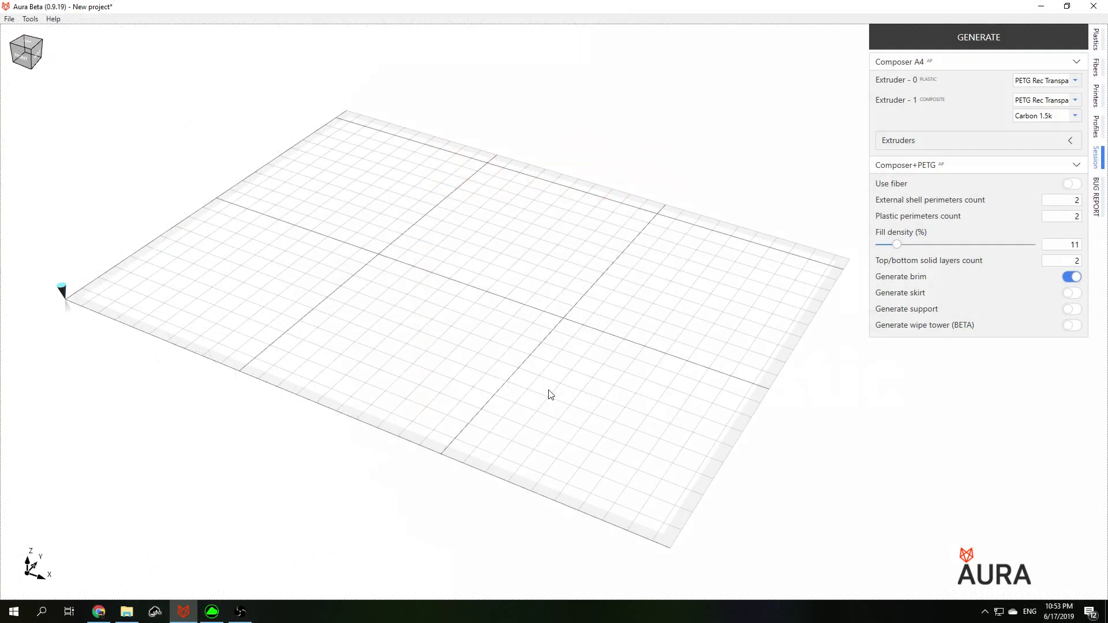
Step: Open the Rychag_stp2 model from the Downloads\Model folder onto the build plate
left_click(9, 19)
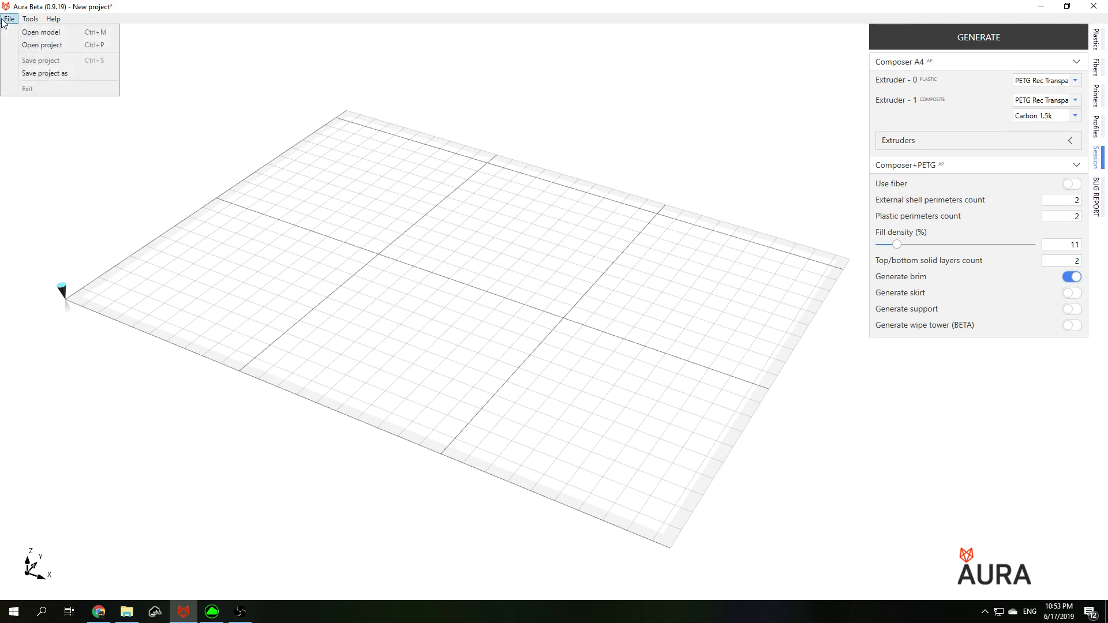
left_click(19, 32)
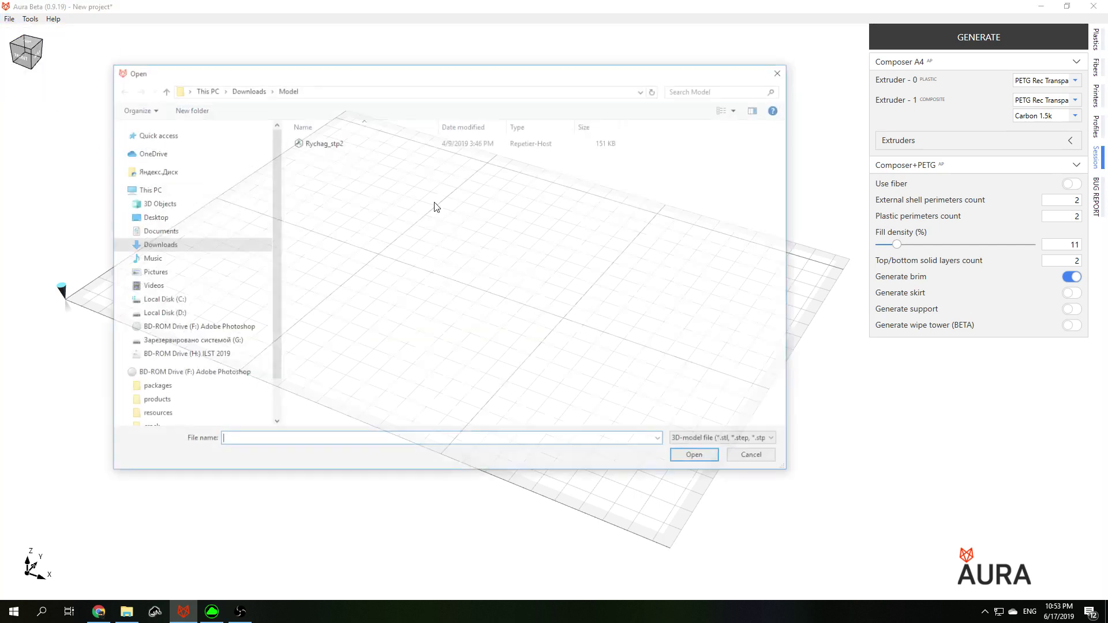
left_click(734, 440)
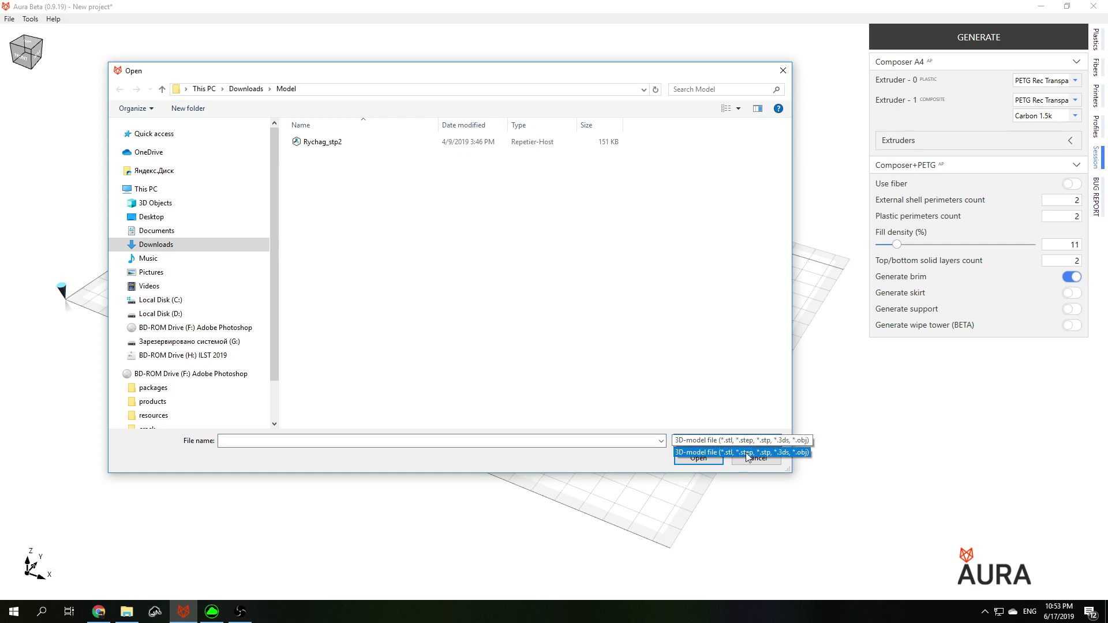
left_click(313, 153)
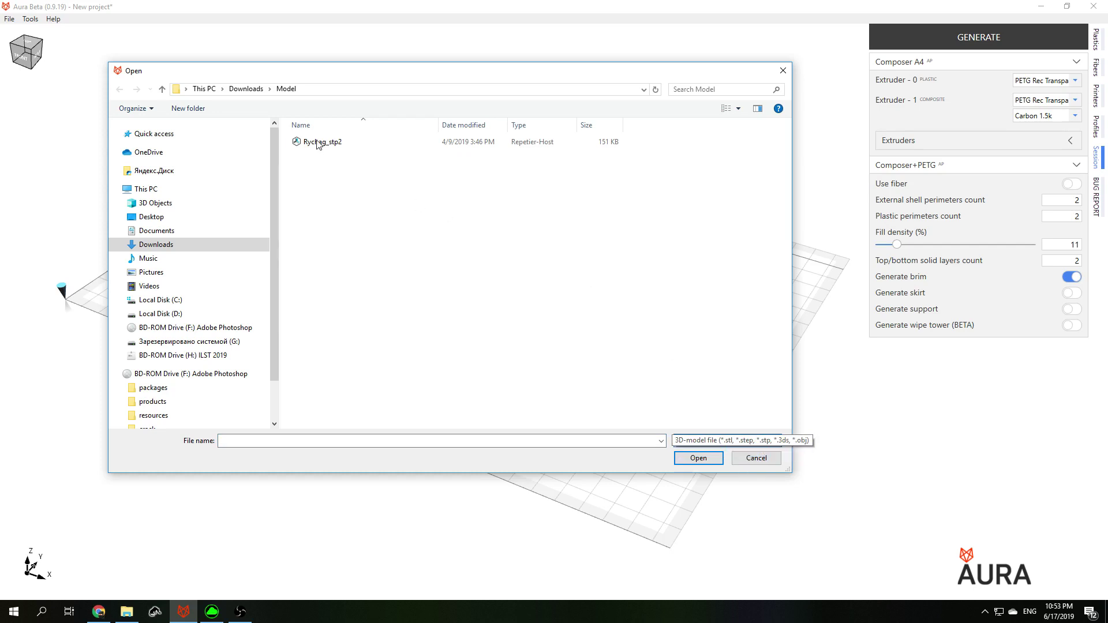
left_click(315, 141)
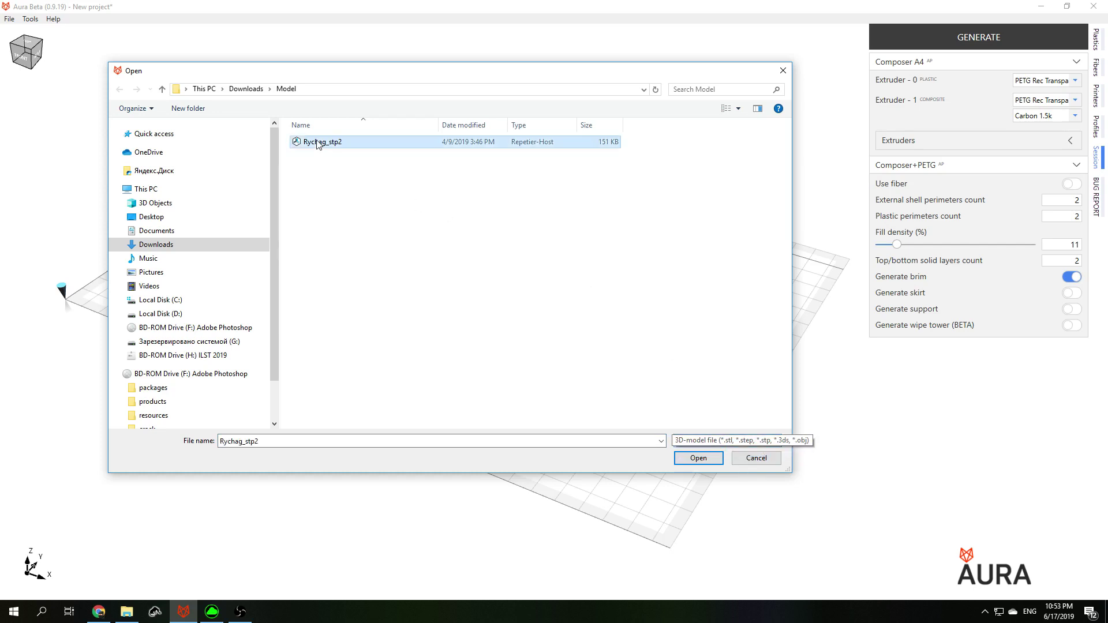
left_click(721, 460)
left_click_drag(341, 265, 383, 314)
Step: Move the lever 2.499 along the X axis and apply
left_click(507, 224)
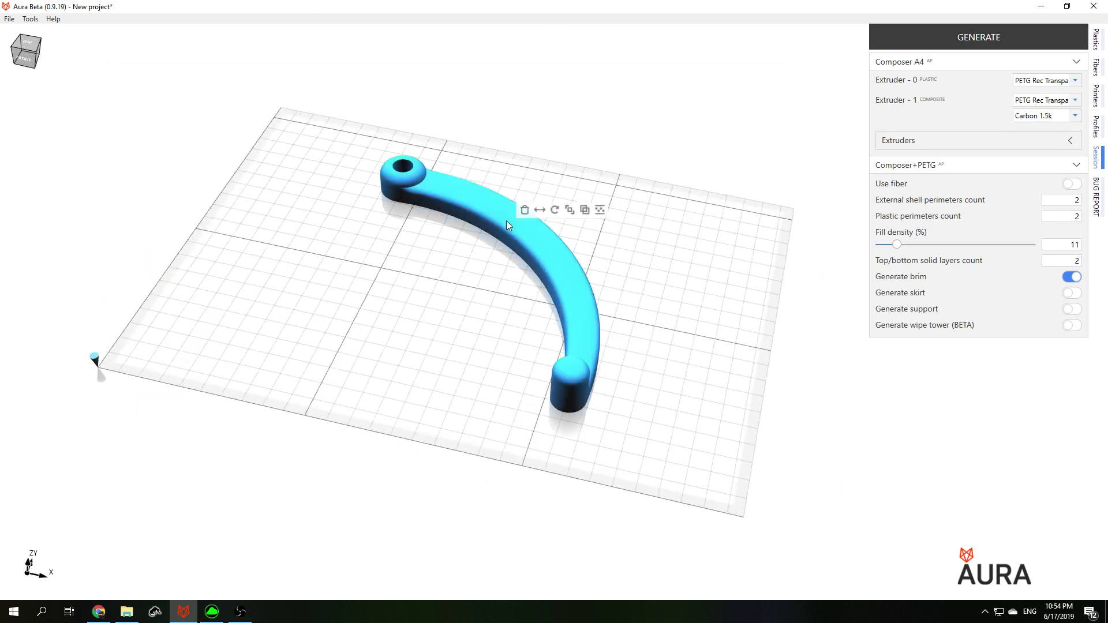
left_click(541, 211)
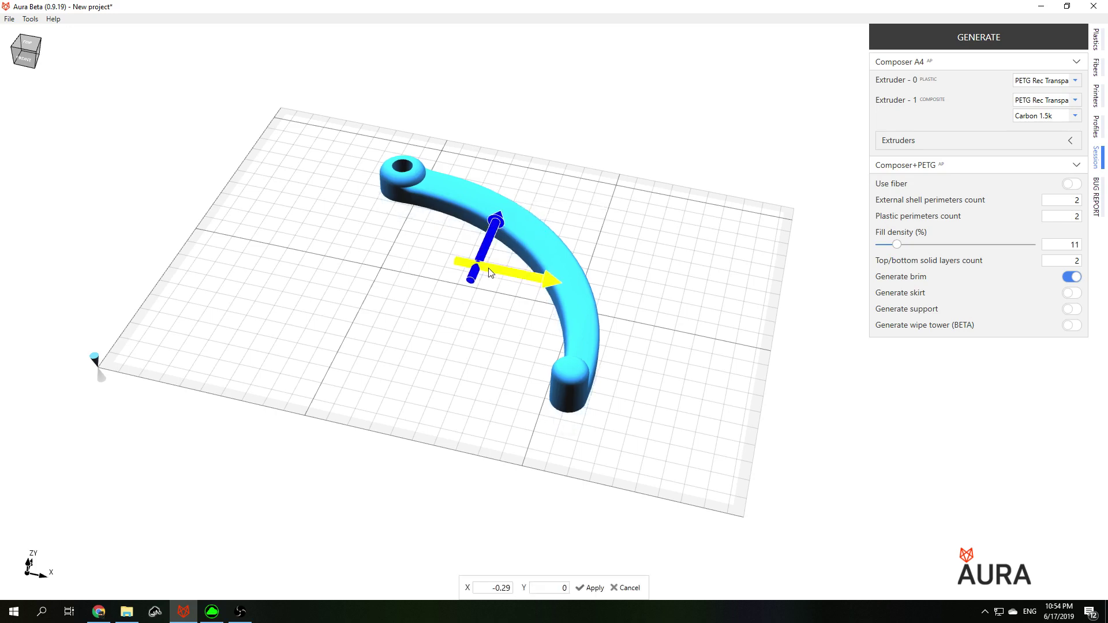
mouse_move(499, 269)
left_mouse_down()
mouse_move(426, 254)
mouse_move(503, 272)
left_mouse_up()
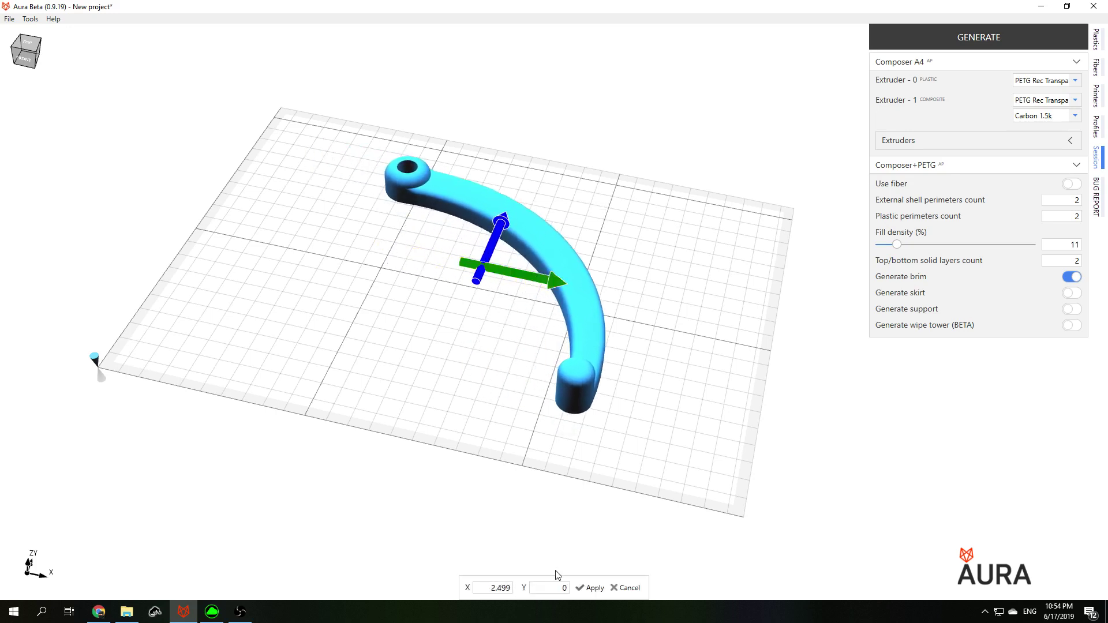
left_click(597, 589)
Step: Rotate the lever 41.51° about the Z axis and apply
left_click(572, 223)
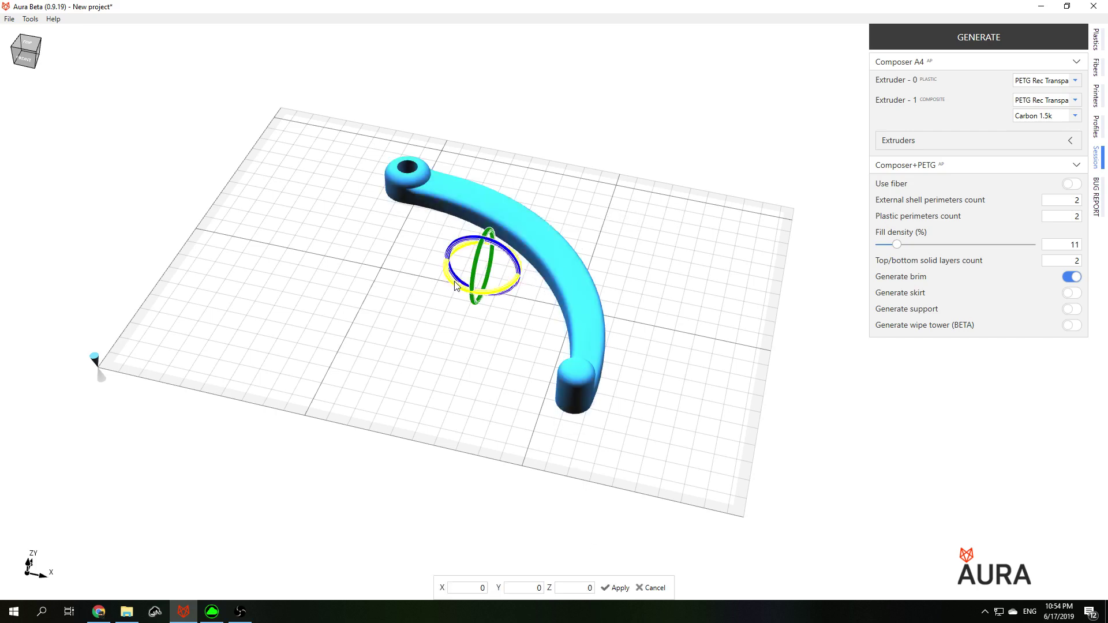
left_click_drag(456, 285, 486, 289)
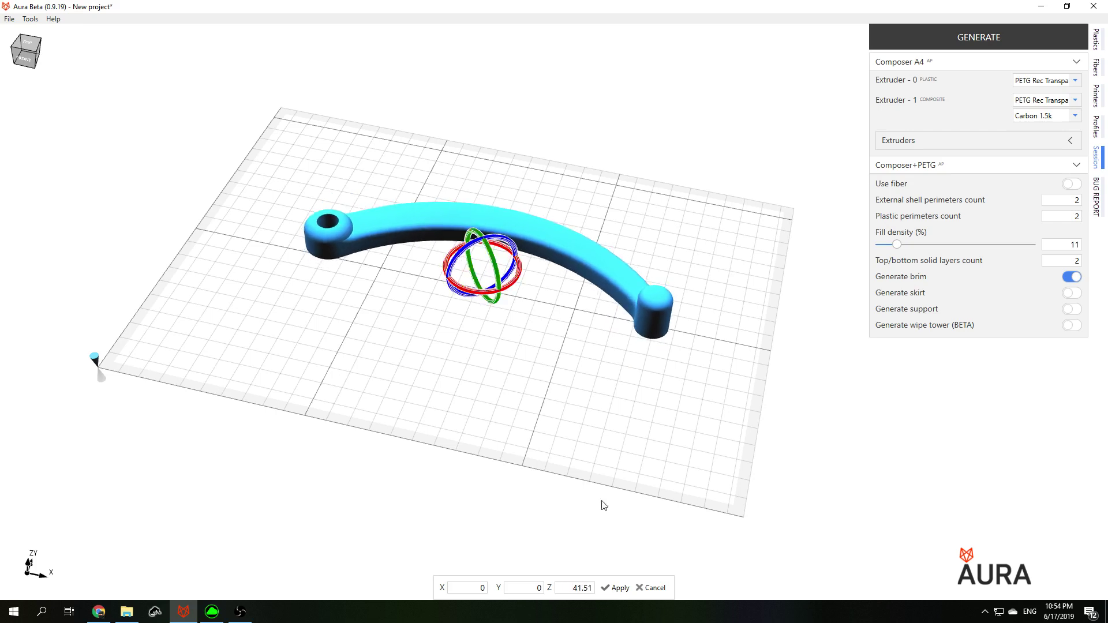
left_click(617, 588)
Step: Scale the lever to 120% and apply
left_click(543, 238)
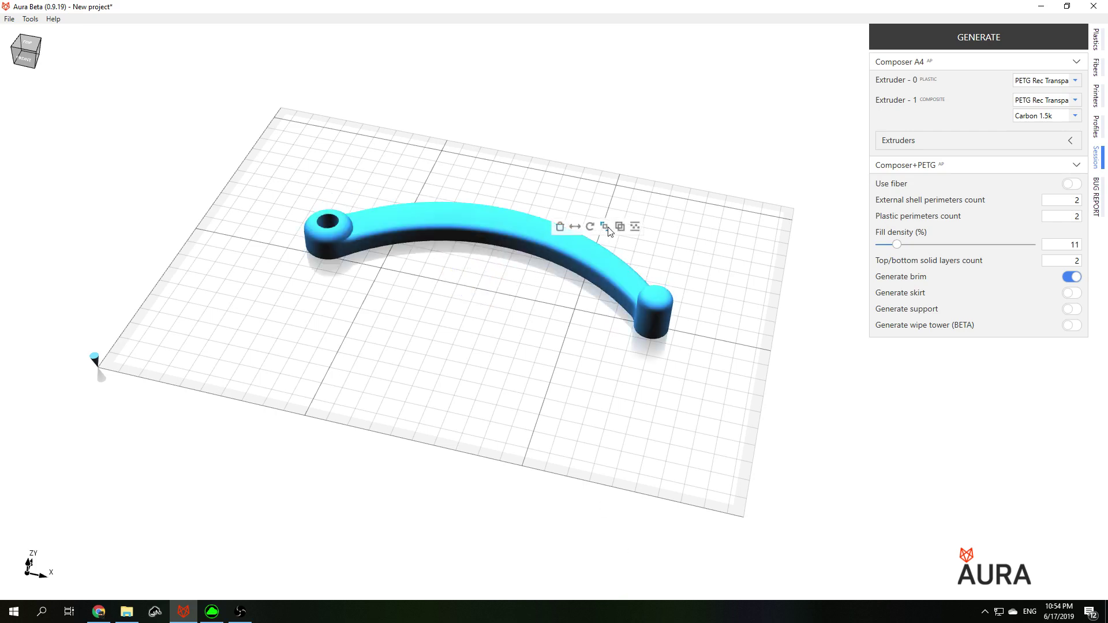
left_click(605, 227)
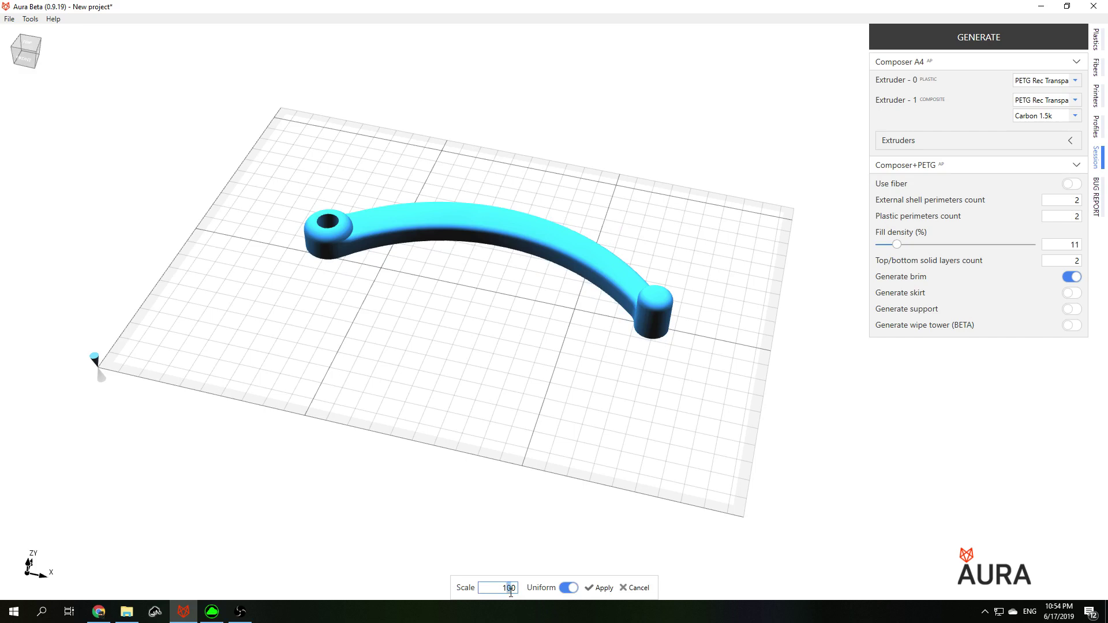
type("2")
left_click(603, 588)
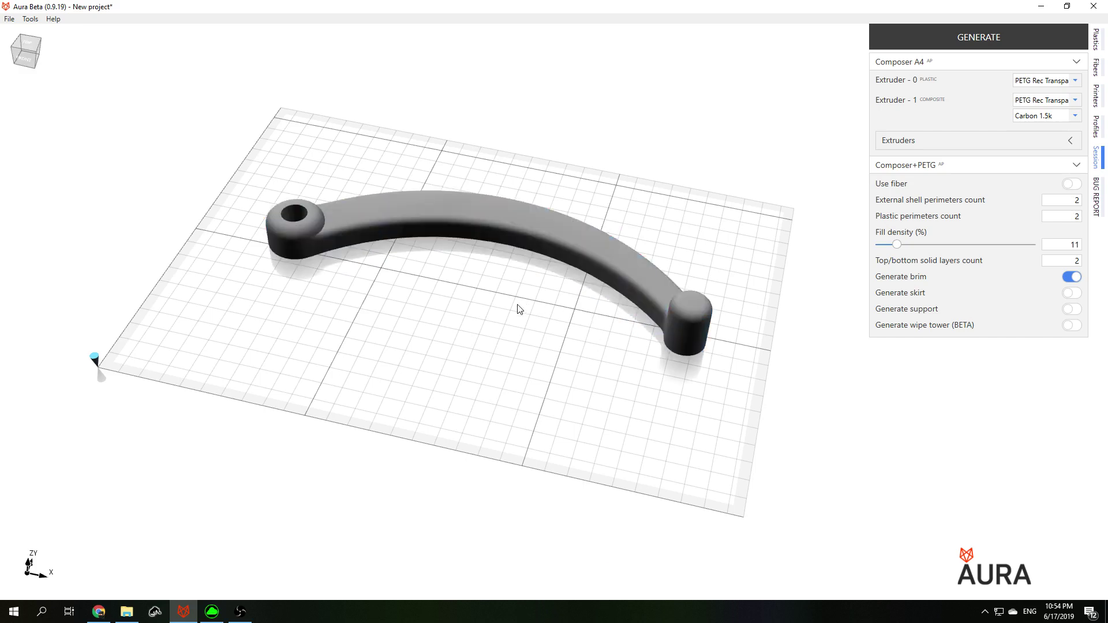
left_click_drag(517, 309, 428, 156)
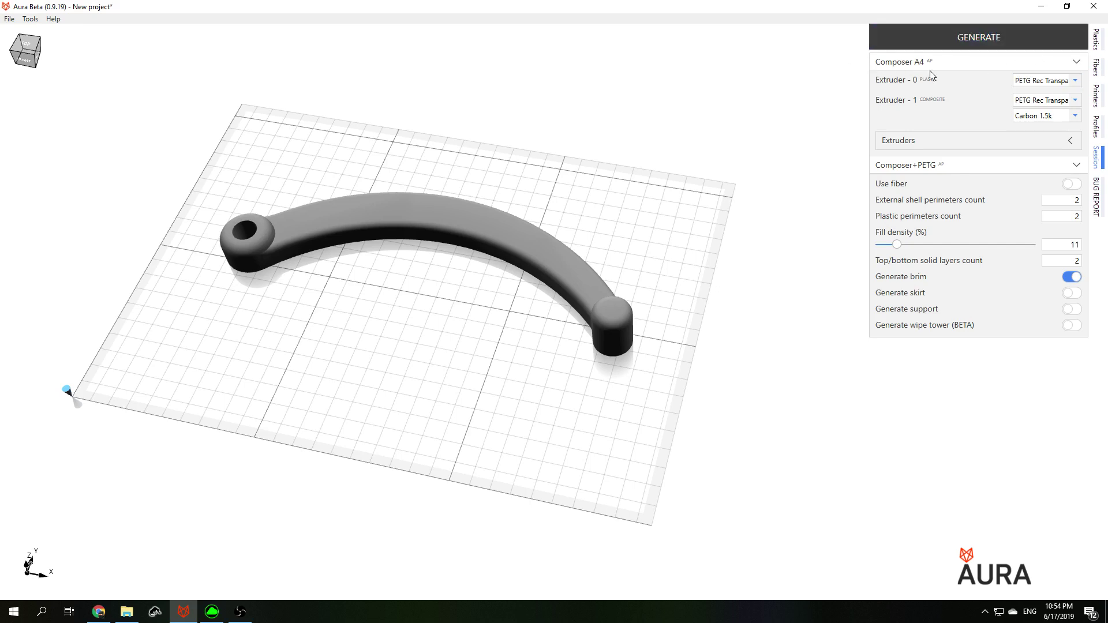
Step: Switch the printer to Prusa i3, then back to Composer A4
left_click(952, 63)
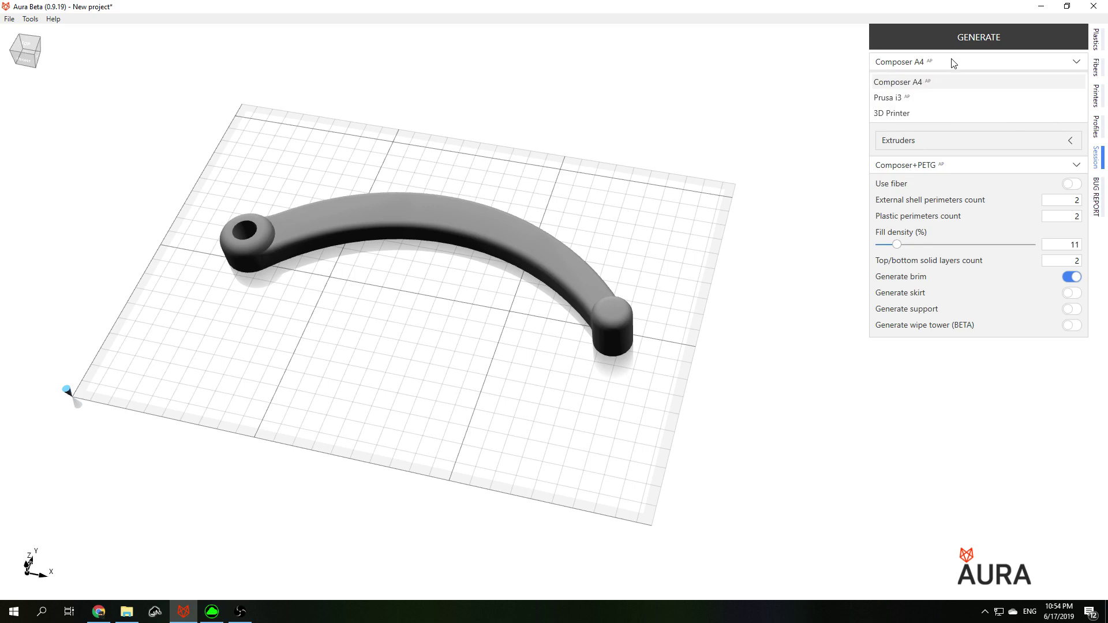
left_click(918, 104)
left_click(920, 62)
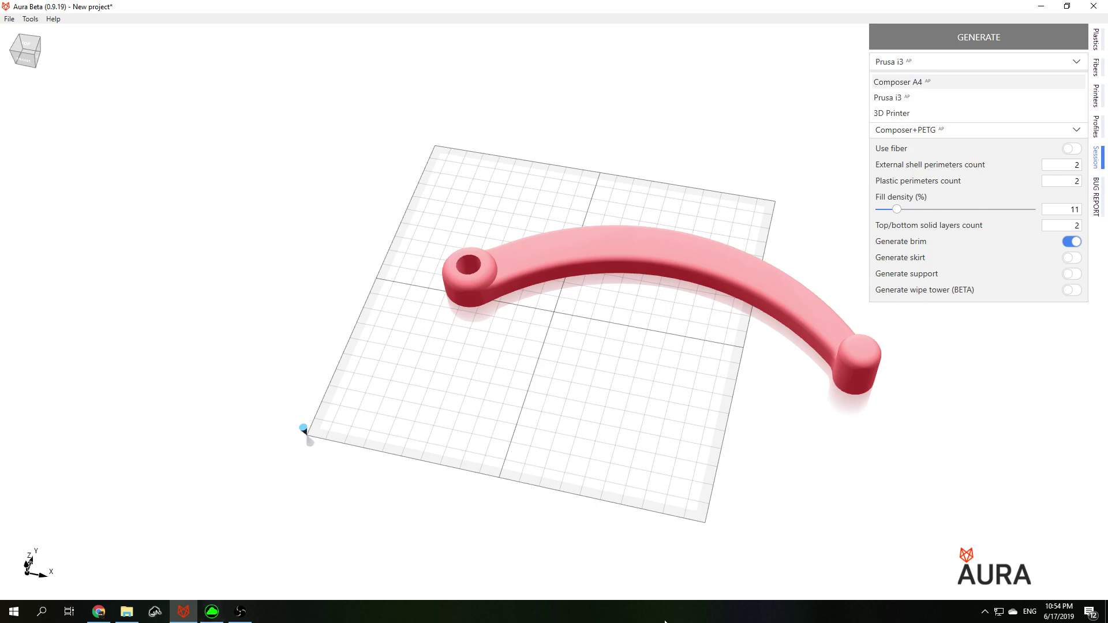
left_click(909, 84)
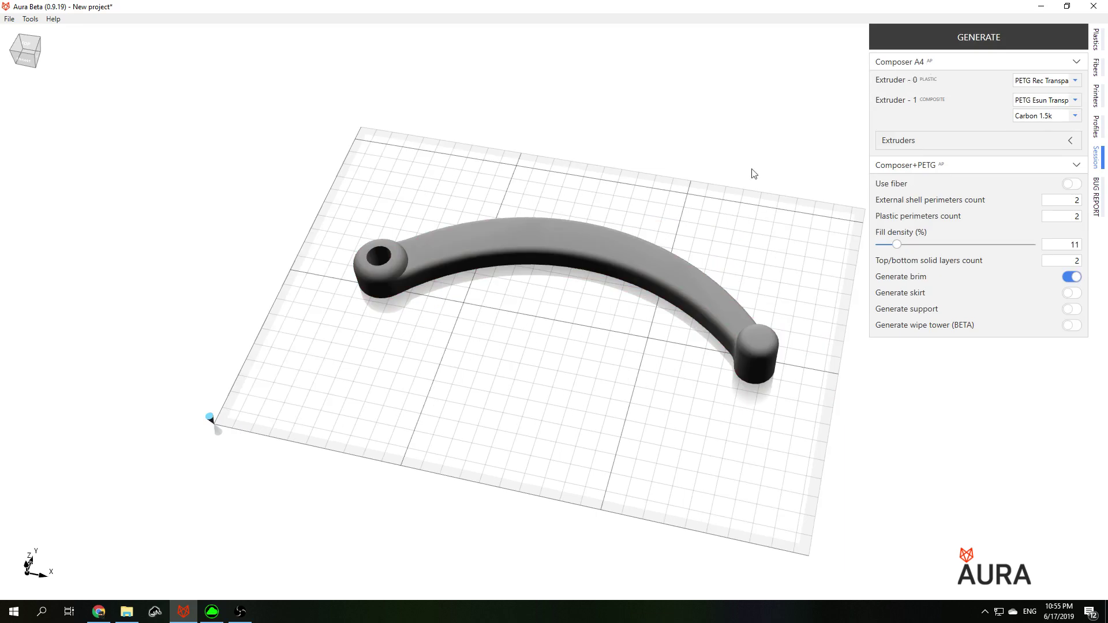
mouse_move(483, 210)
left_mouse_down()
mouse_move(478, 218)
mouse_move(488, 214)
left_mouse_up()
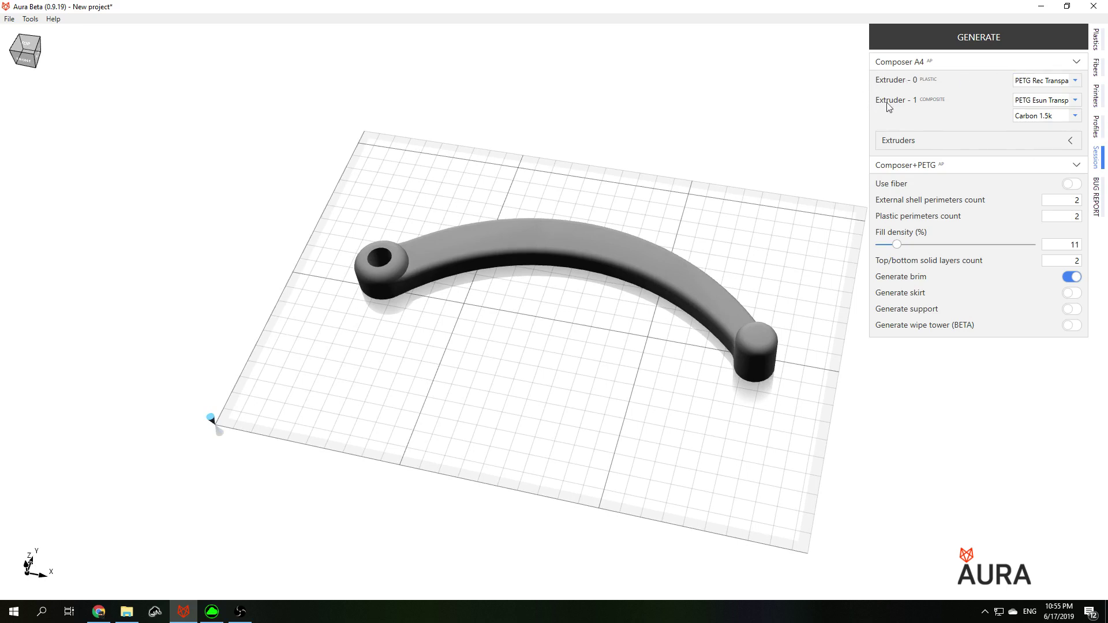
Step: Set both extruders to PETG Rec Transparent, keeping Carbon 1.5k fiber on Extruder 1
left_click(1078, 82)
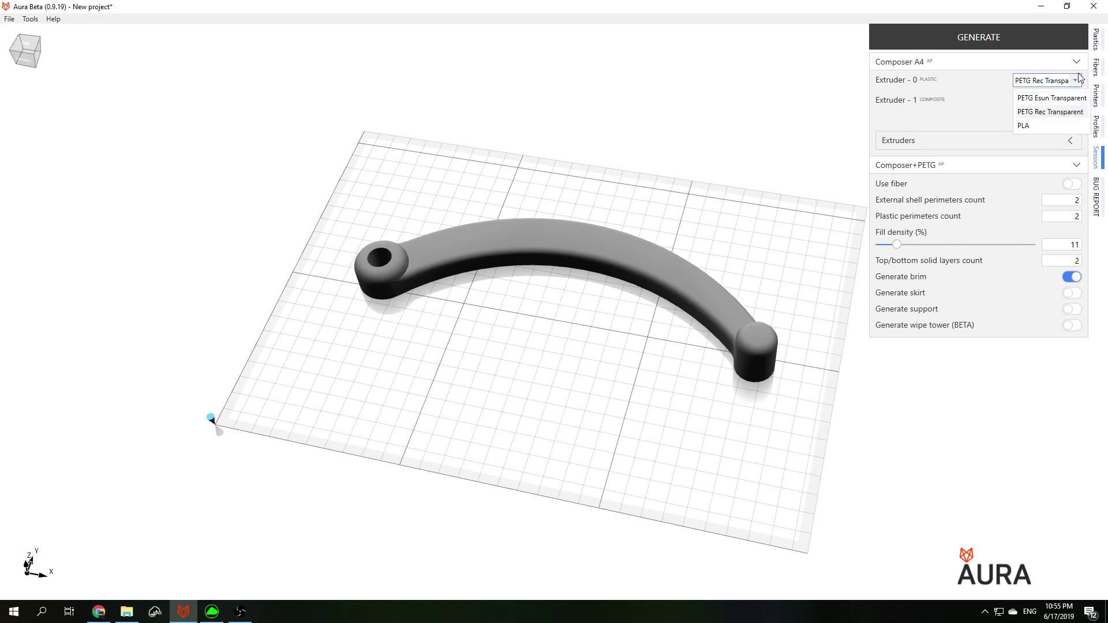
left_click(1053, 112)
left_click(1046, 101)
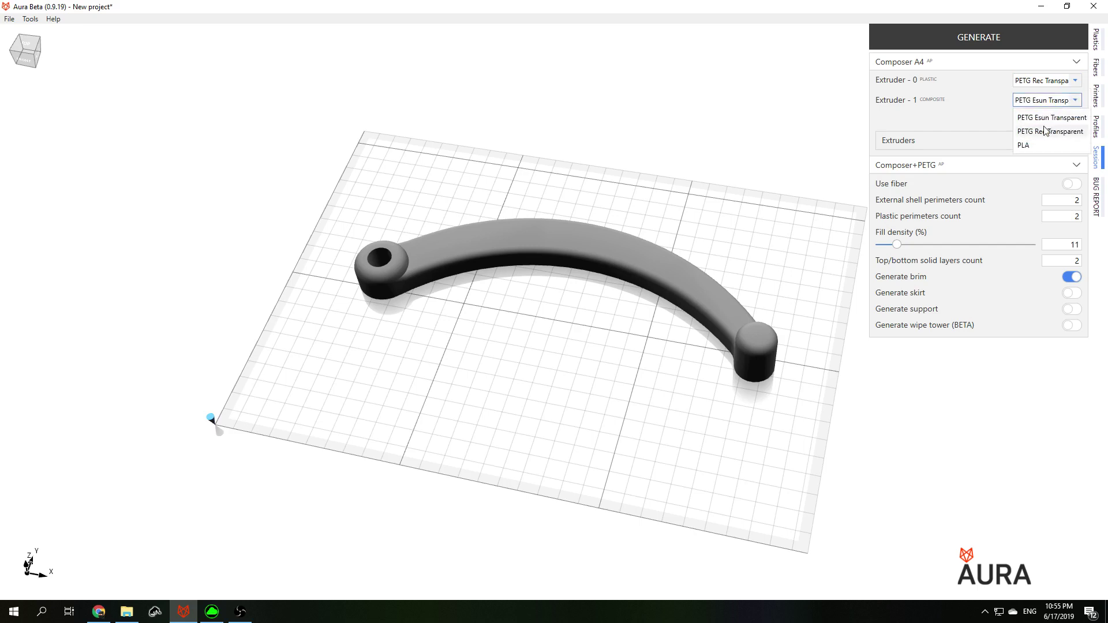
left_click(1046, 131)
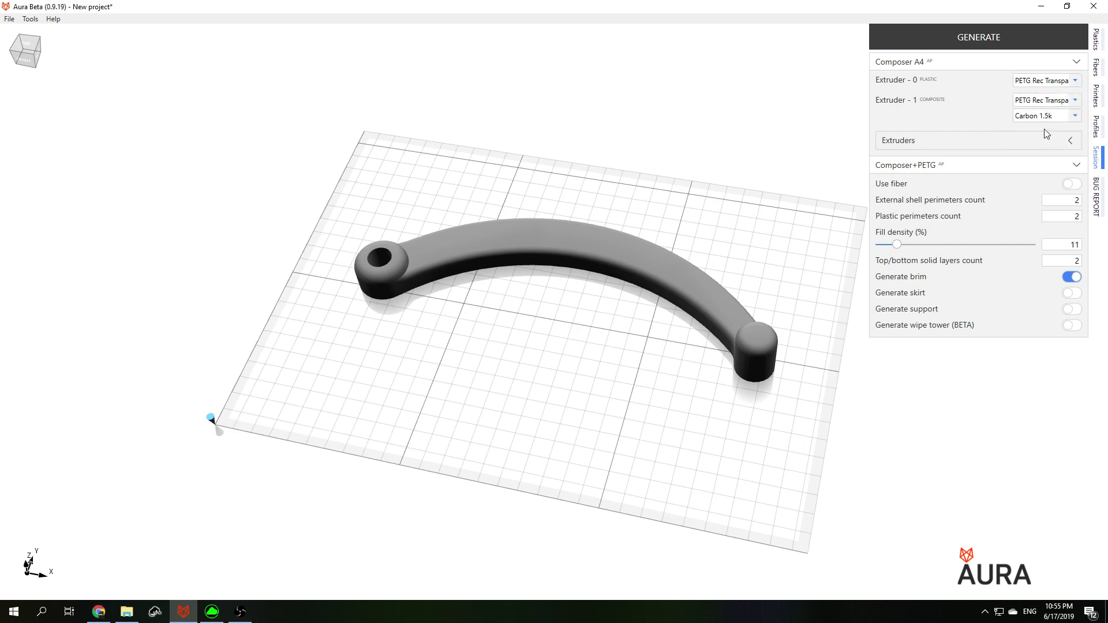
left_click(1075, 117)
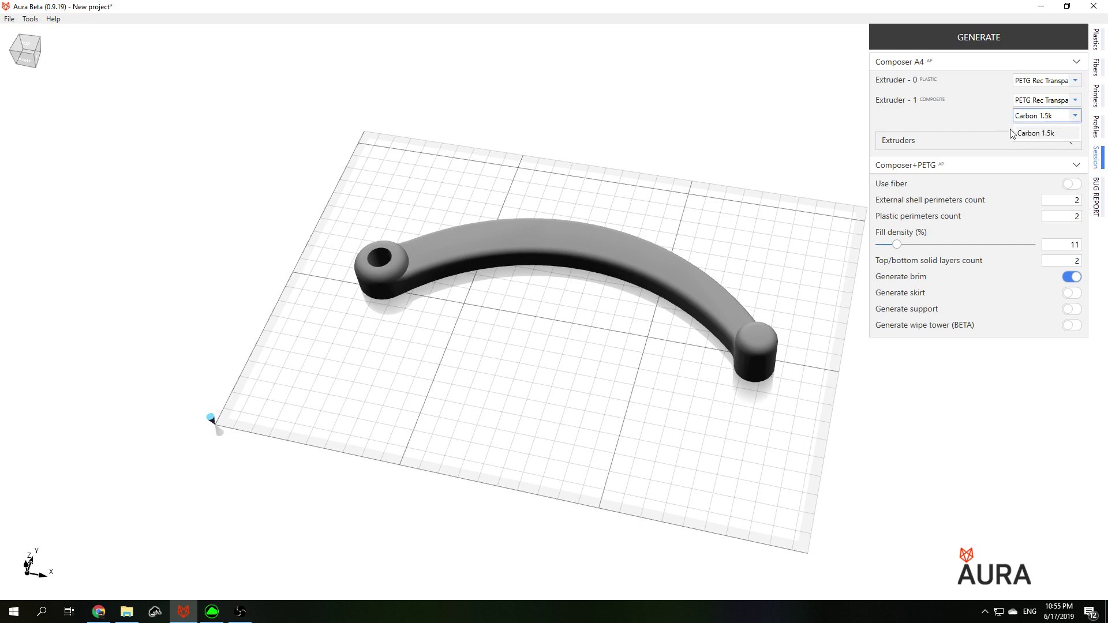
left_click(1028, 115)
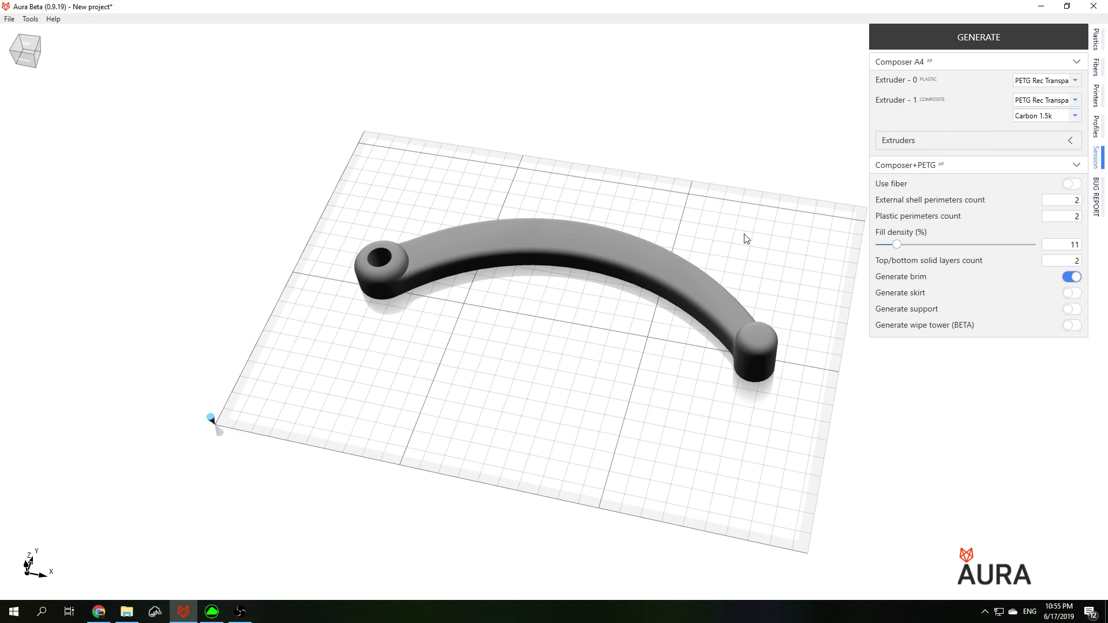
left_click(905, 169)
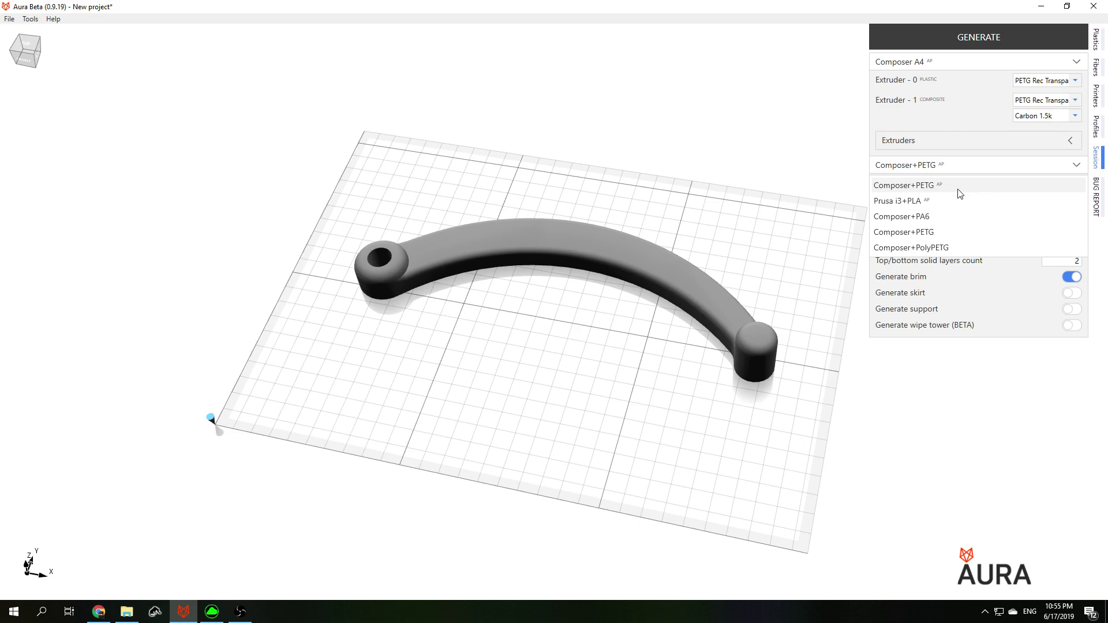
left_click(927, 217)
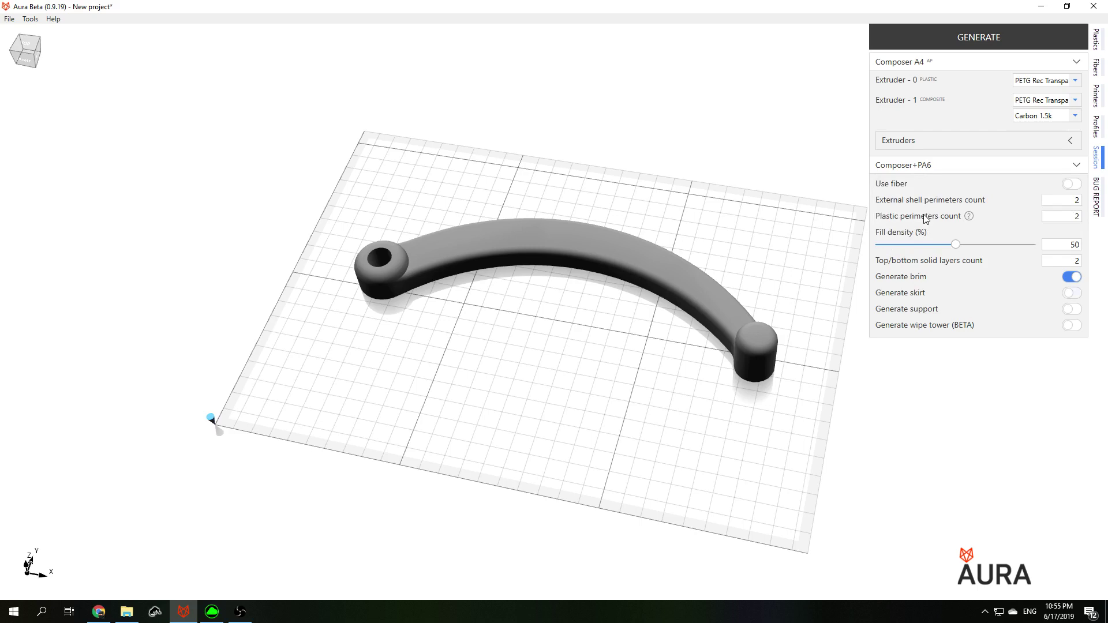
left_click(961, 173)
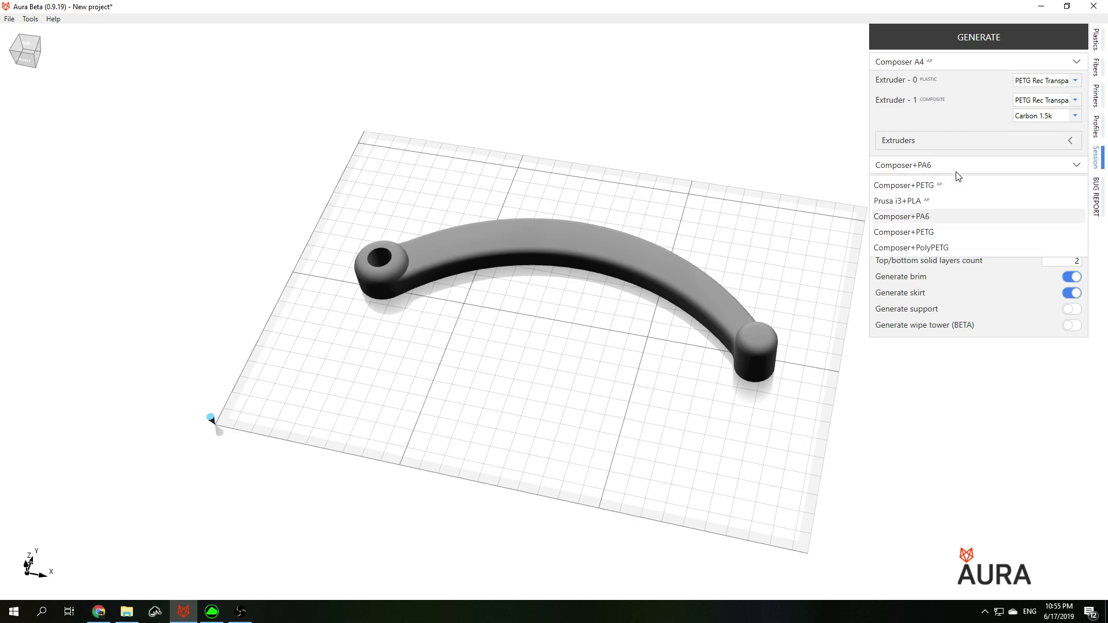
left_click(949, 187)
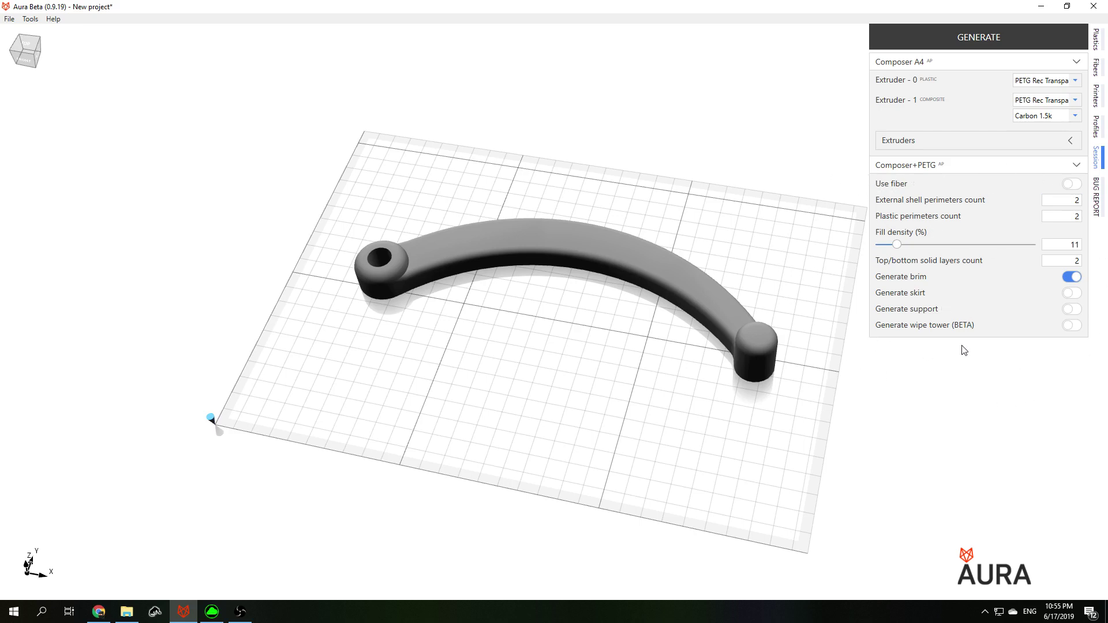
Step: Toggle fiber reinforcement on and back off, and adjust the Fill density slider
left_click(1076, 186)
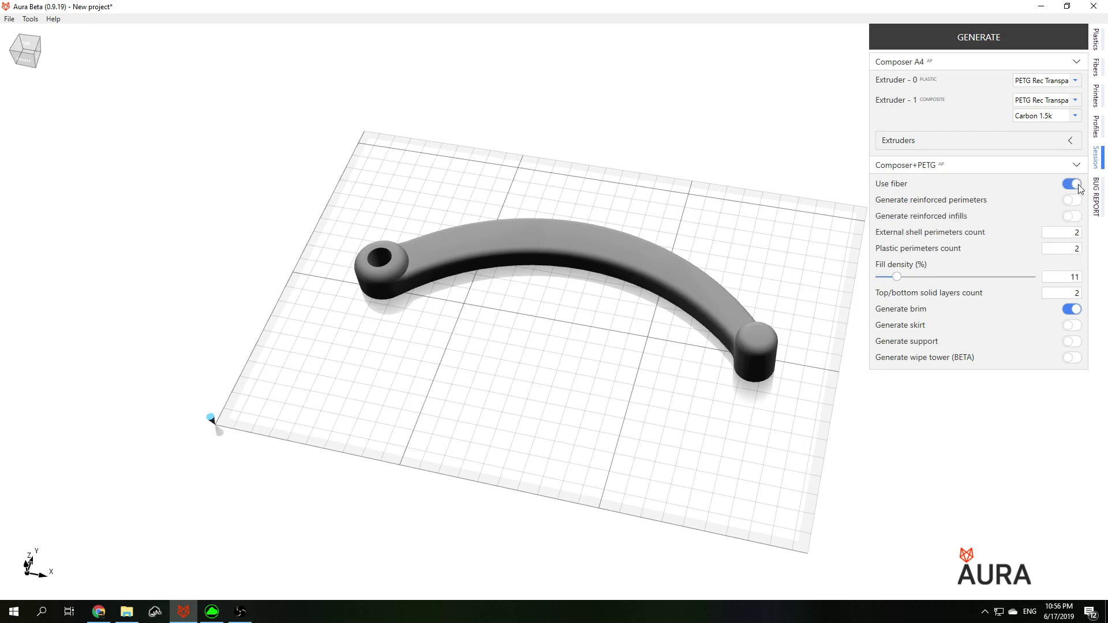
left_click(1073, 185)
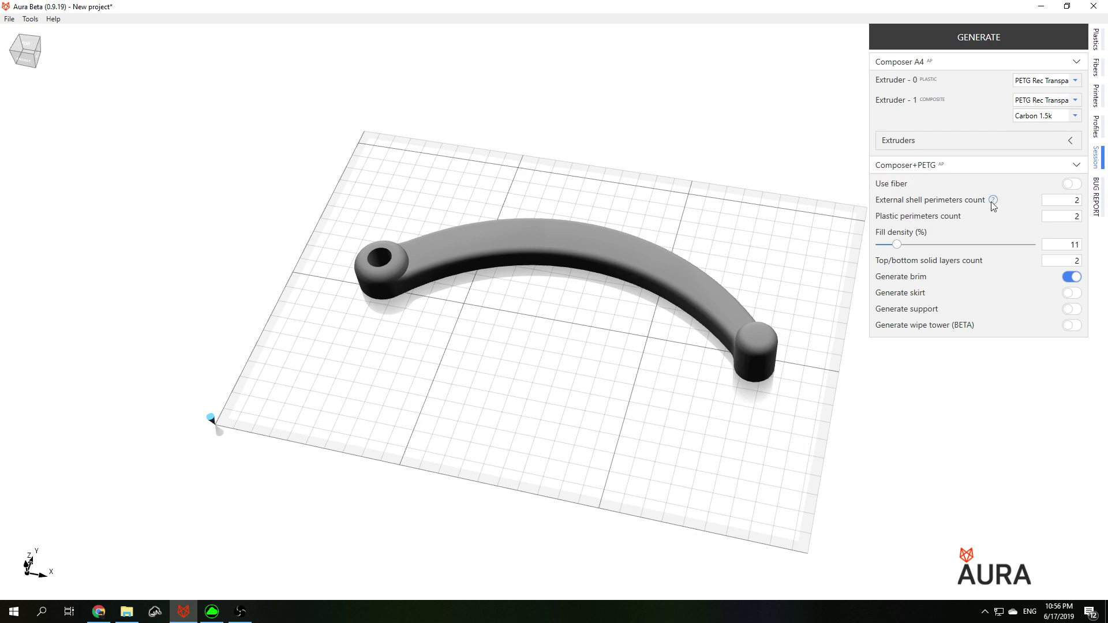
mouse_move(993, 202)
mouse_move(903, 249)
left_mouse_down()
mouse_move(1017, 248)
mouse_move(899, 247)
left_mouse_up()
mouse_move(936, 278)
mouse_move(950, 310)
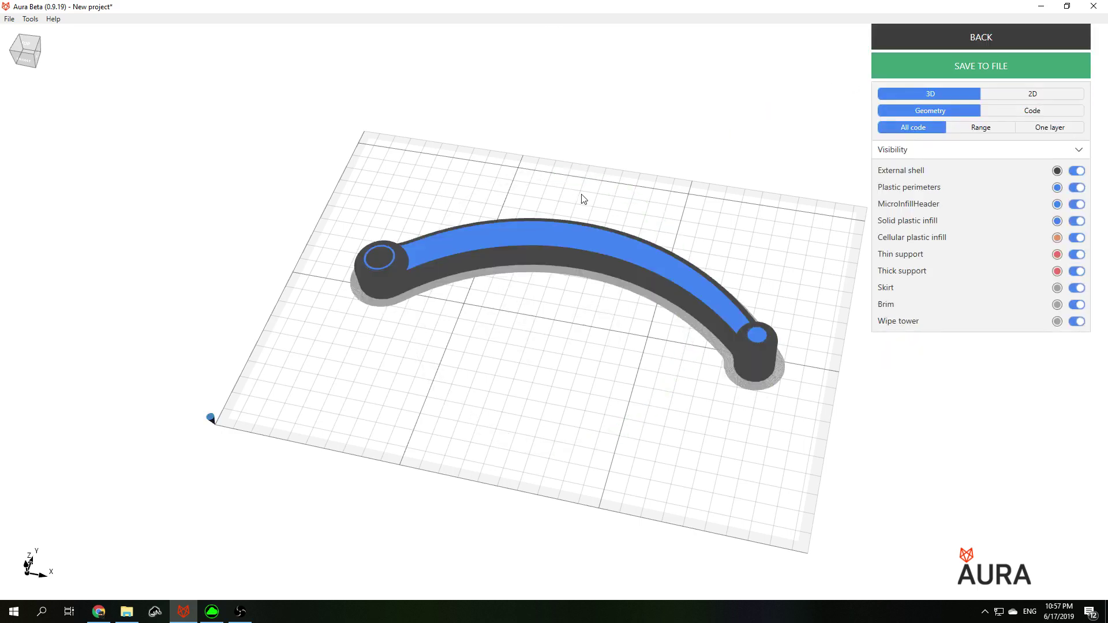
Step: Tilt and zoom the sliced preview, then show the G-code toolpaths and travel moves
left_click_drag(583, 199, 589, 230)
scroll(541, 188, "up", 2)
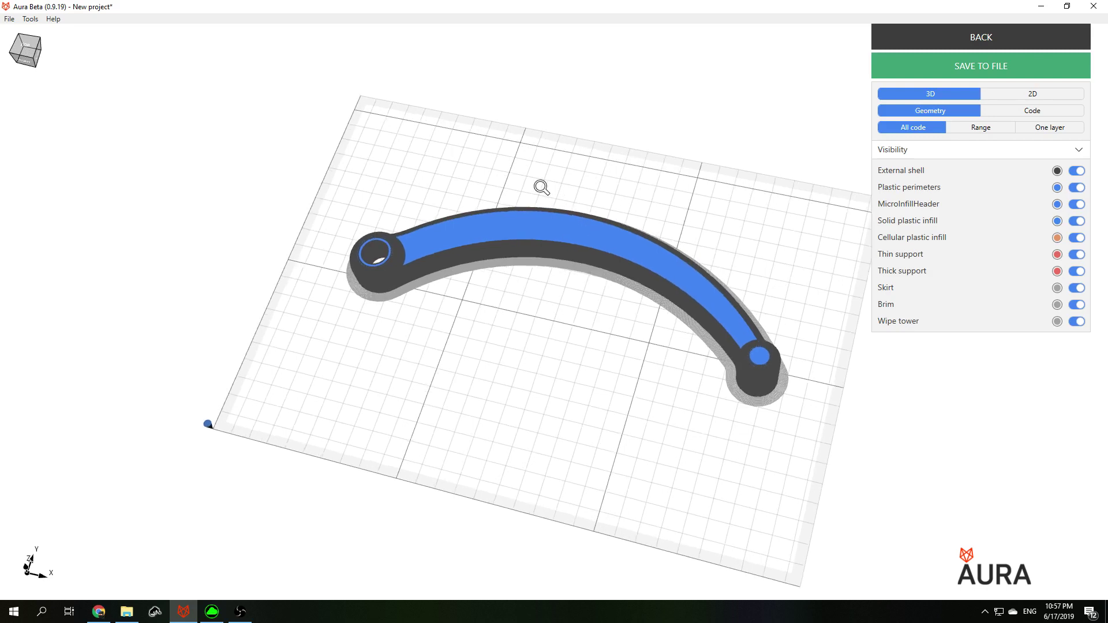
scroll(541, 187, "up", 2)
scroll(636, 193, "up", 2)
scroll(536, 206, "up", 2)
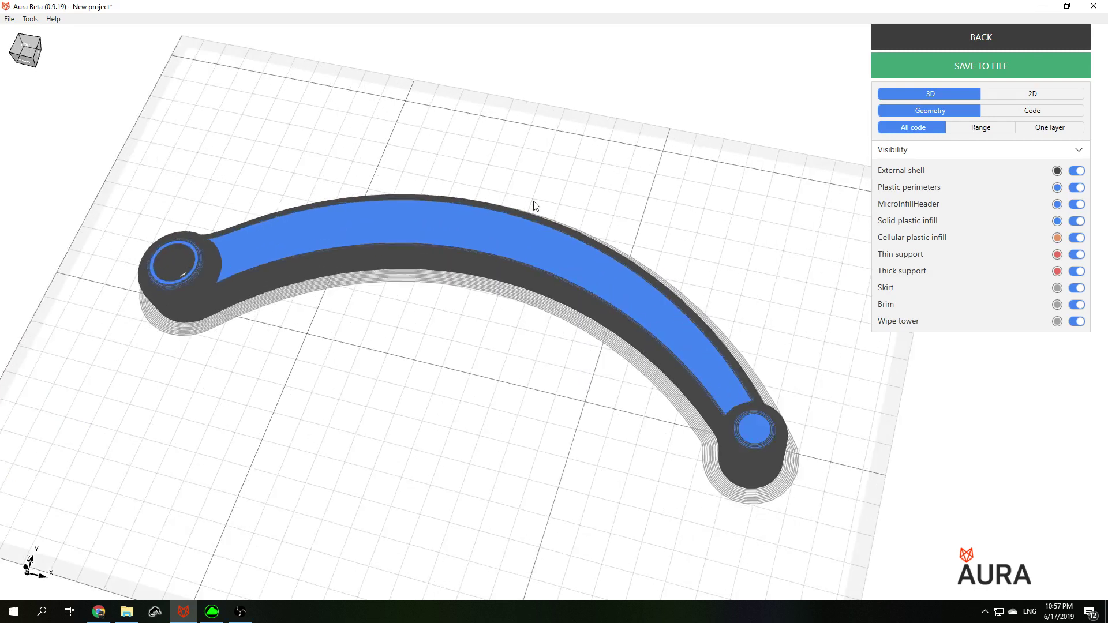
left_click(1032, 111)
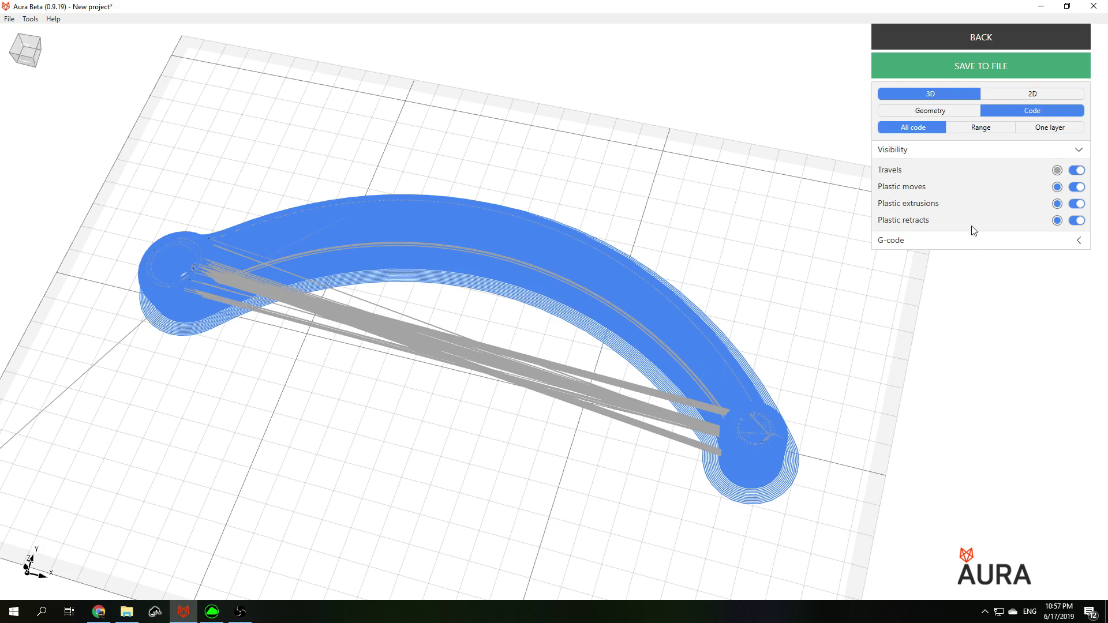
Step: Switch the preview to the top-down 2D layer view and pan it left
left_click(968, 110)
left_click(1032, 95)
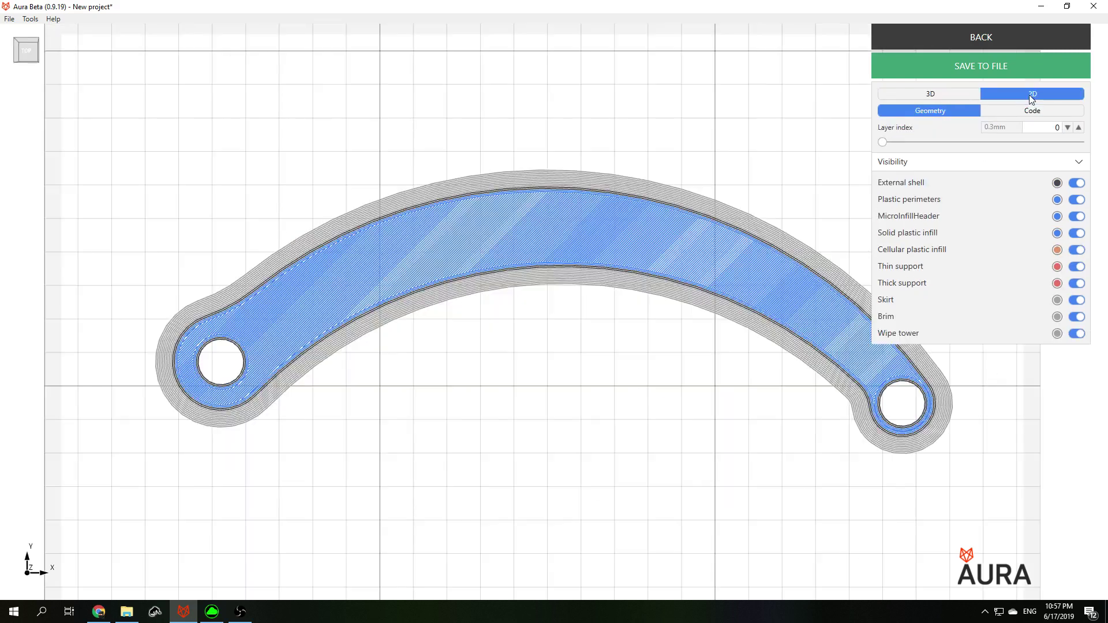
scroll(670, 186, "up", 2)
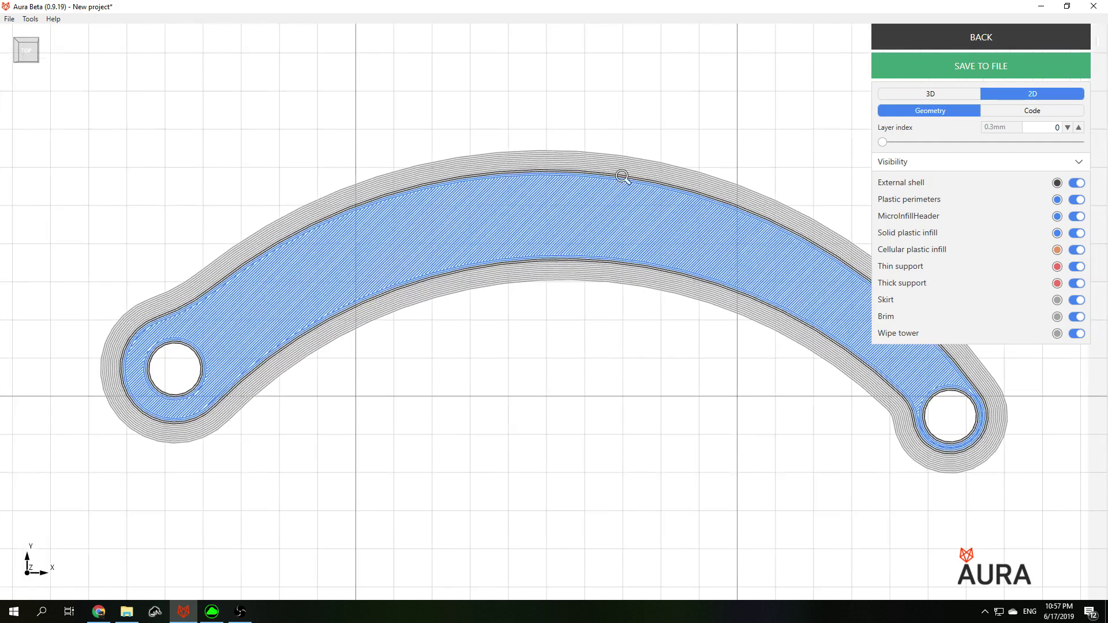
left_click_drag(636, 178, 536, 169)
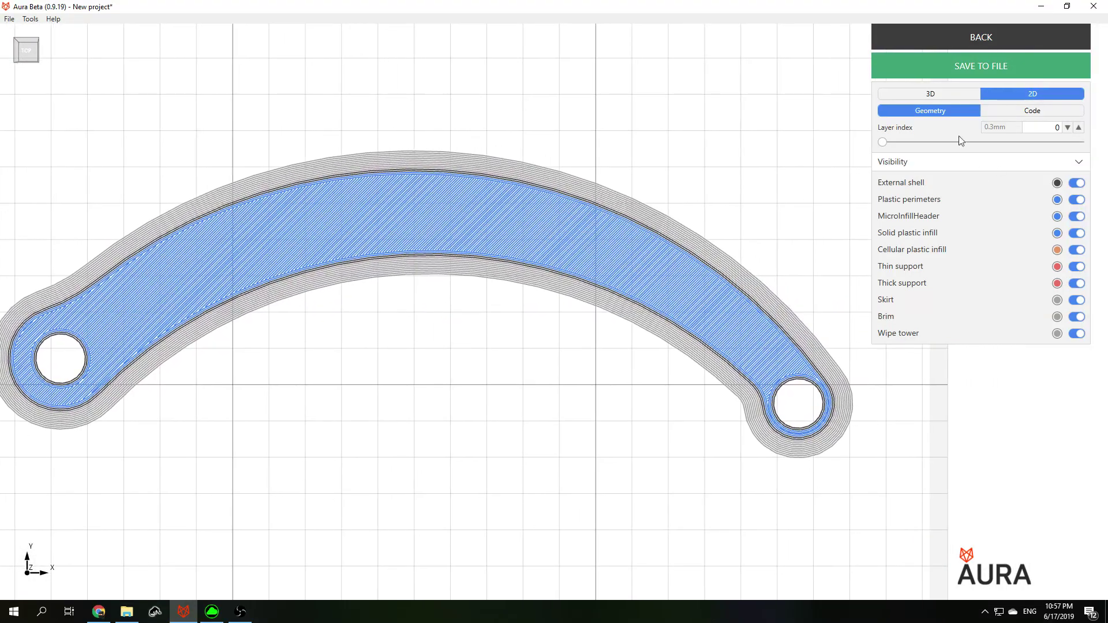
Step: Advance the layer index to layer 40 (3.9 mm) to reveal the triangular infill
left_click_drag(885, 142, 910, 141)
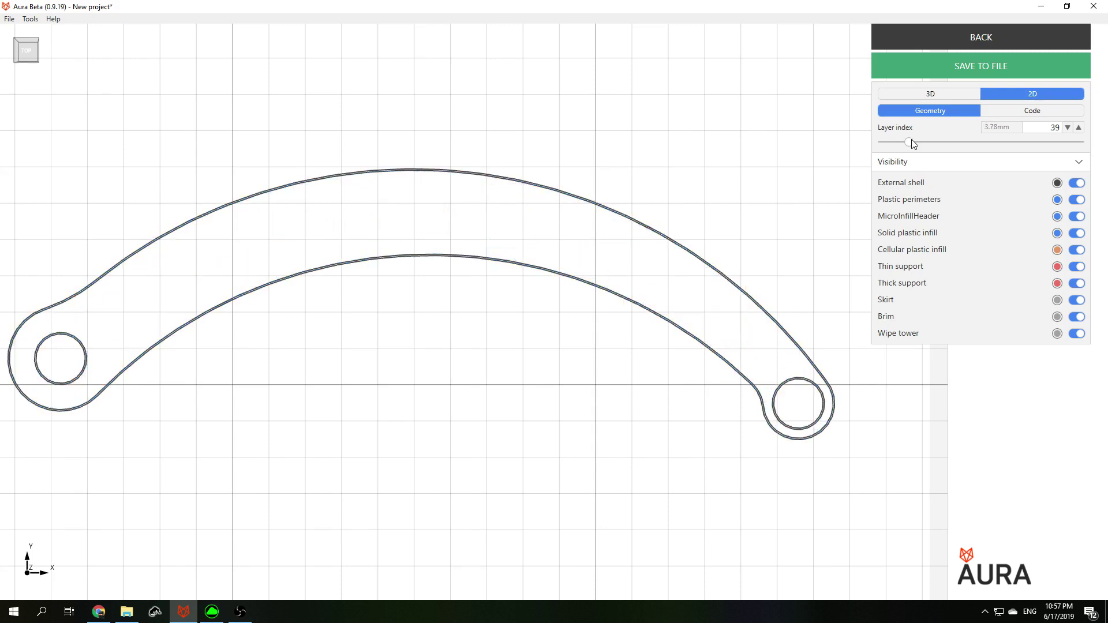
left_click(1079, 128)
scroll(217, 186, "up", 5)
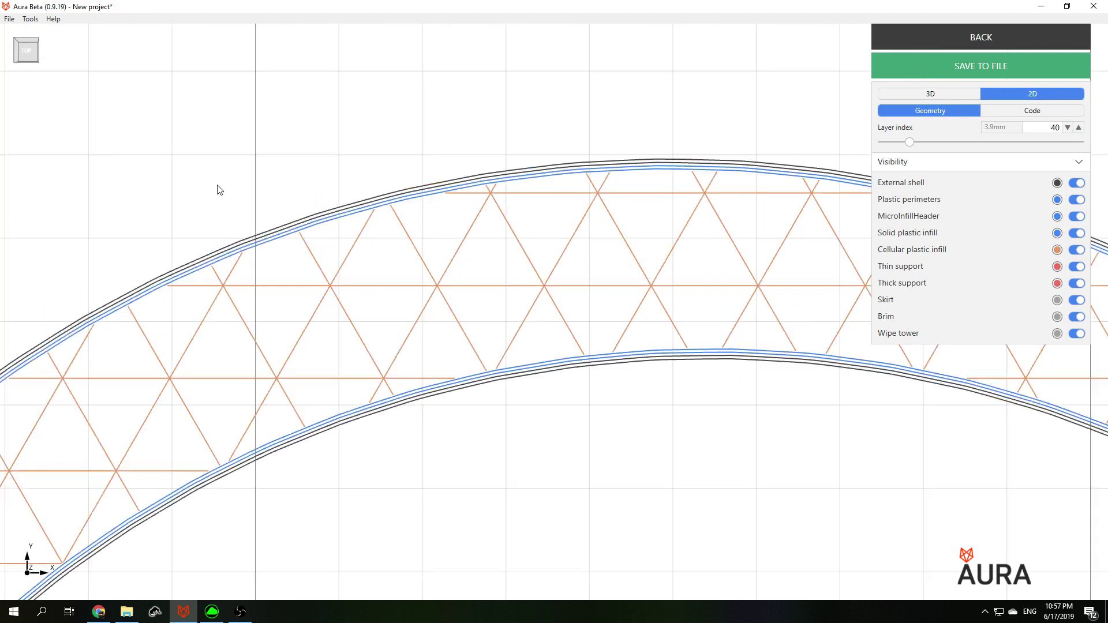
scroll(514, 317, "down", 5)
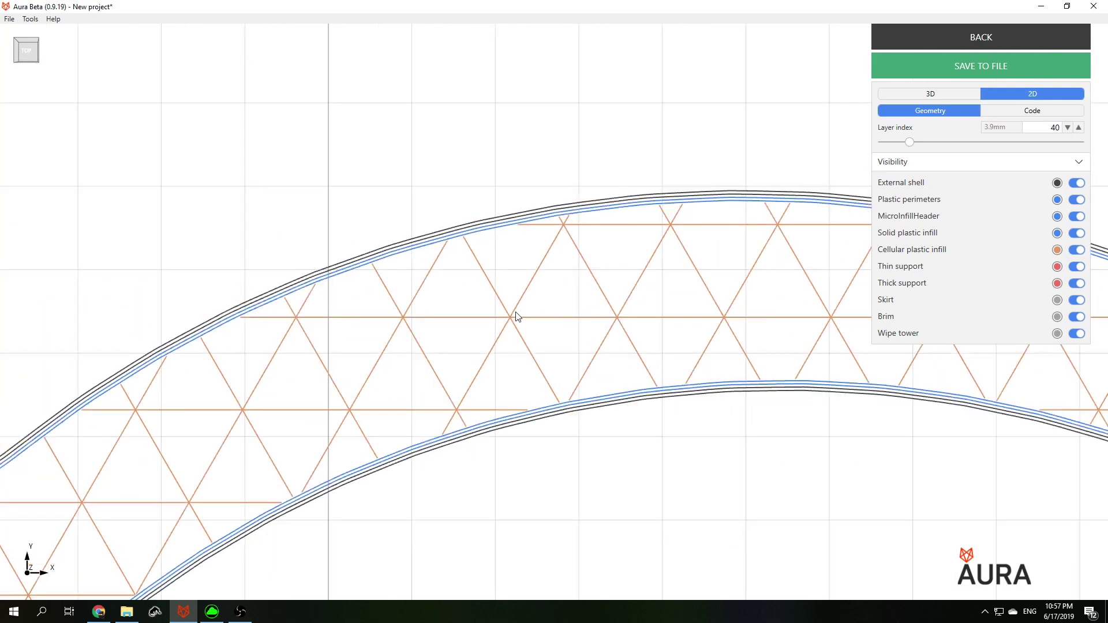
right_click_drag(607, 301, 514, 237)
scroll(621, 210, "up", 2)
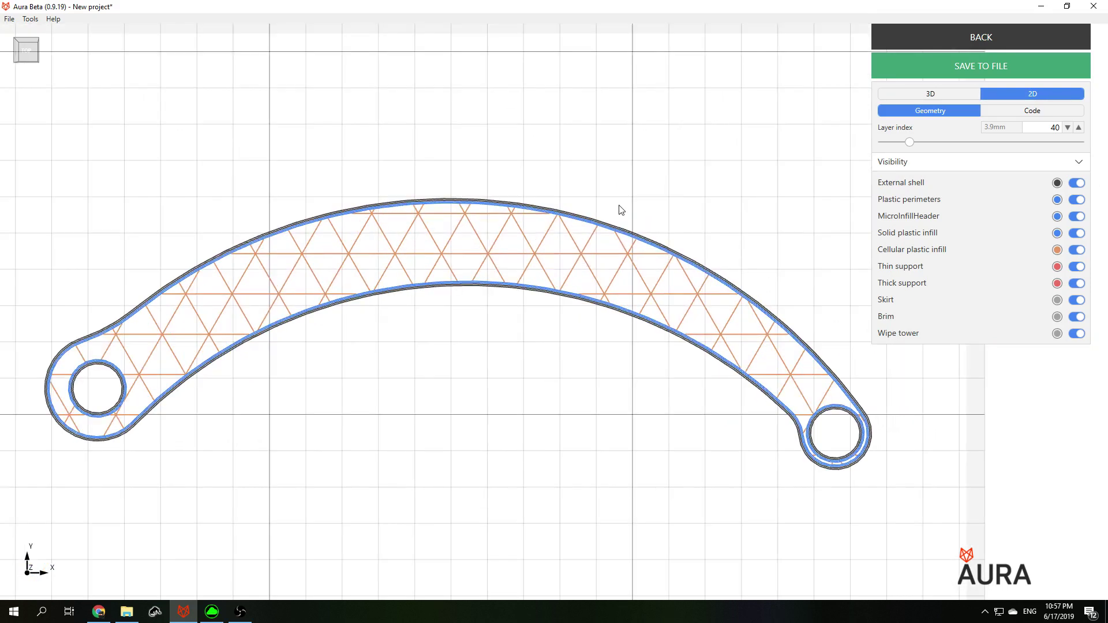
Step: Save the G-code as model.gcode in Downloads\Model, replacing the existing file
left_click(971, 64)
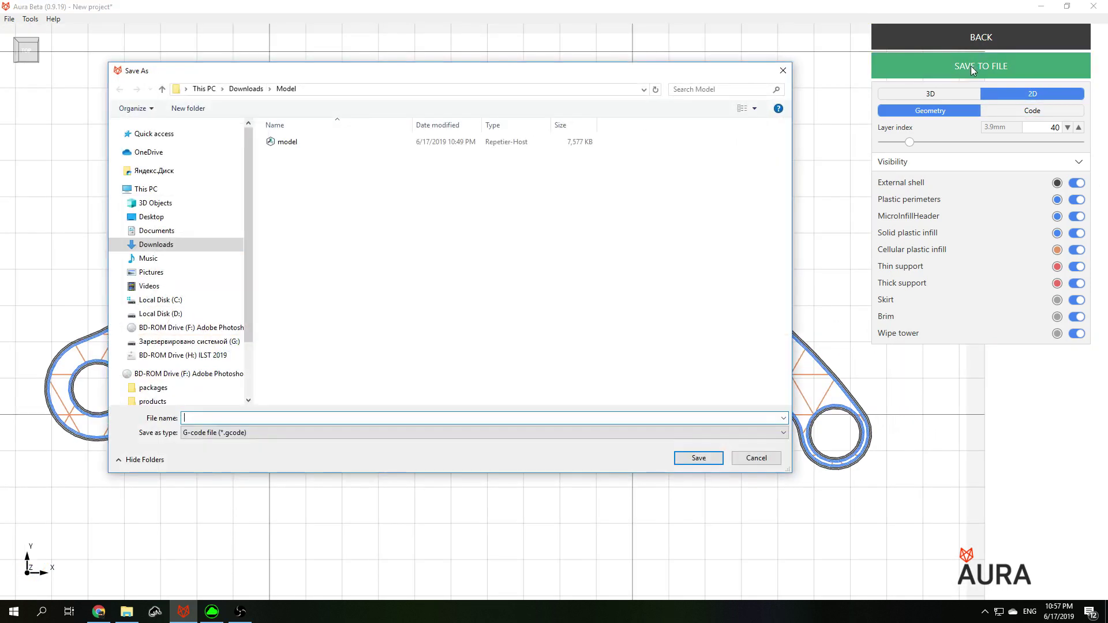
double_click(287, 142)
left_click(574, 347)
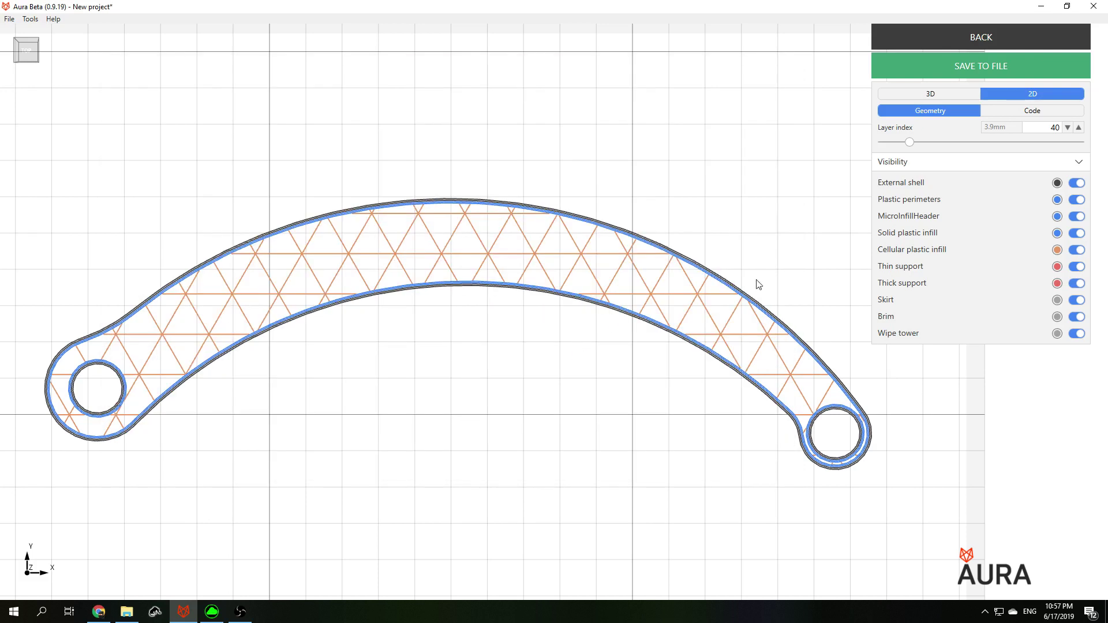